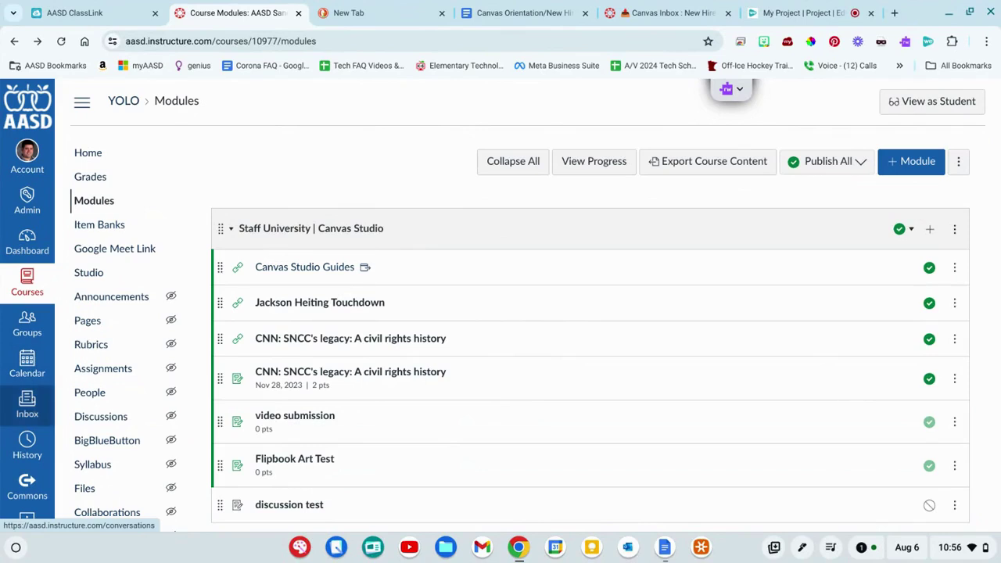
Open the Inbox and scroll through the conversation list
click(29, 403)
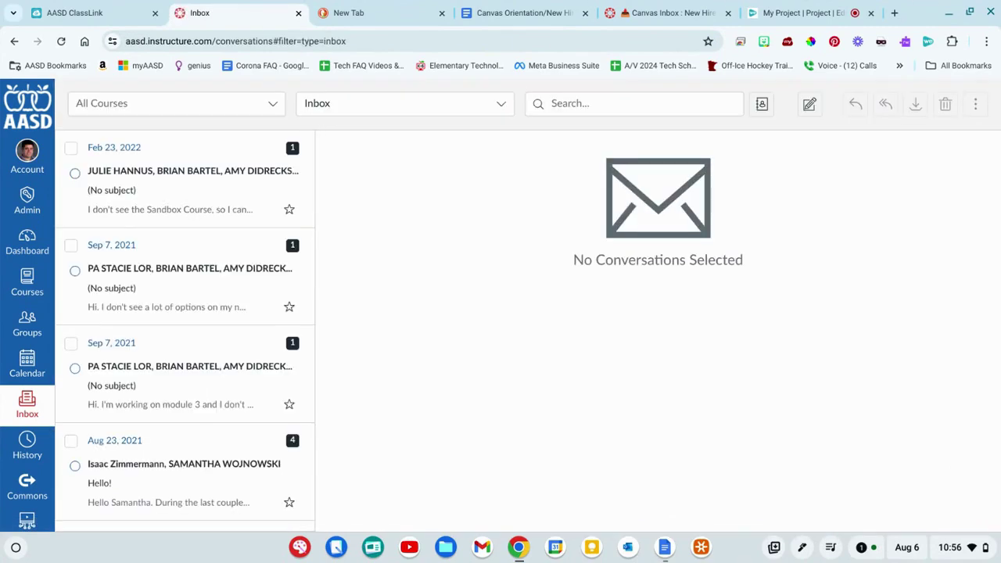
scroll(169, 186, down, 7)
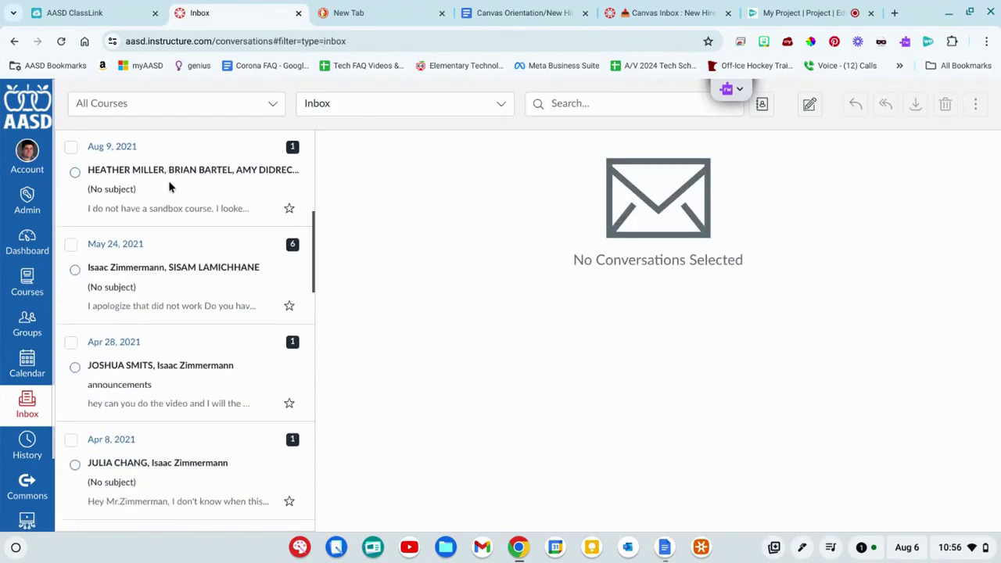
scroll(169, 186, up, 7)
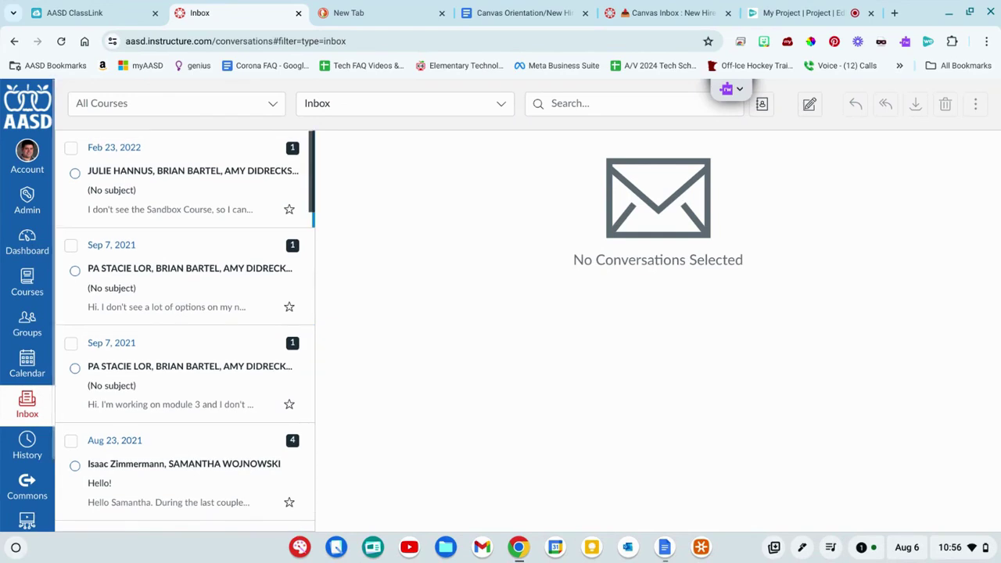
Filter conversations by Camp Canvas SANDBOX, clear back to all courses, and keep the Inbox filter
click(271, 105)
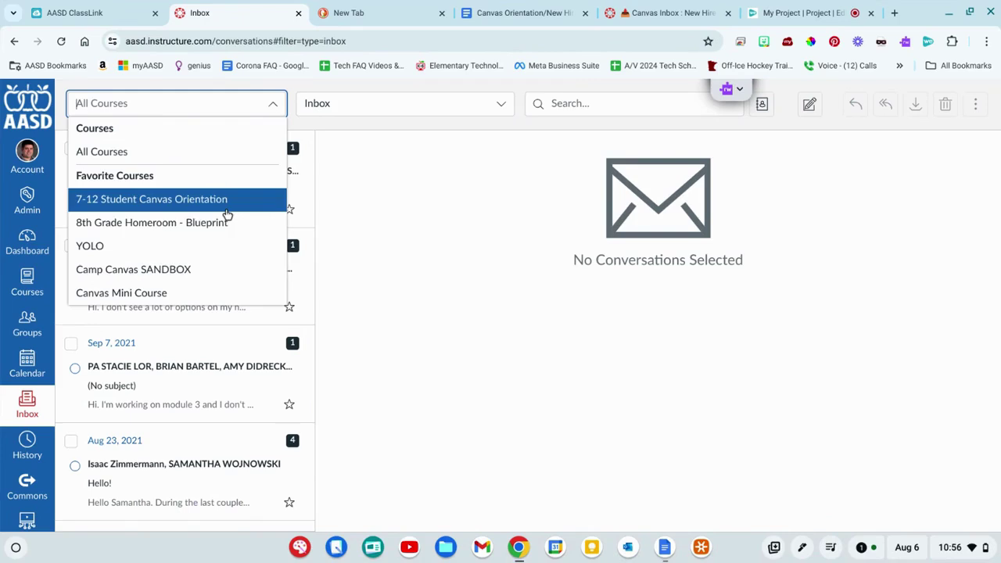
click(198, 270)
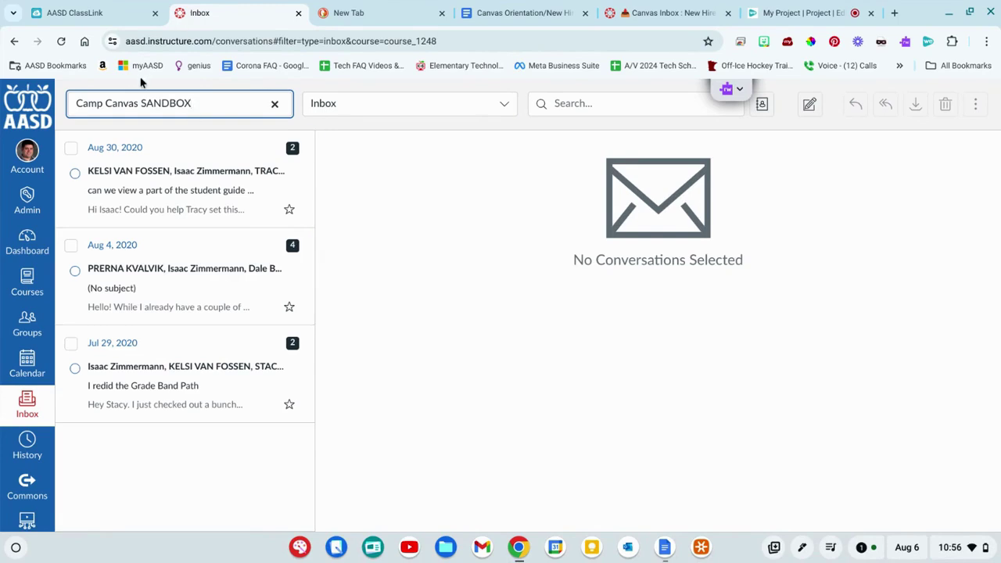
click(275, 107)
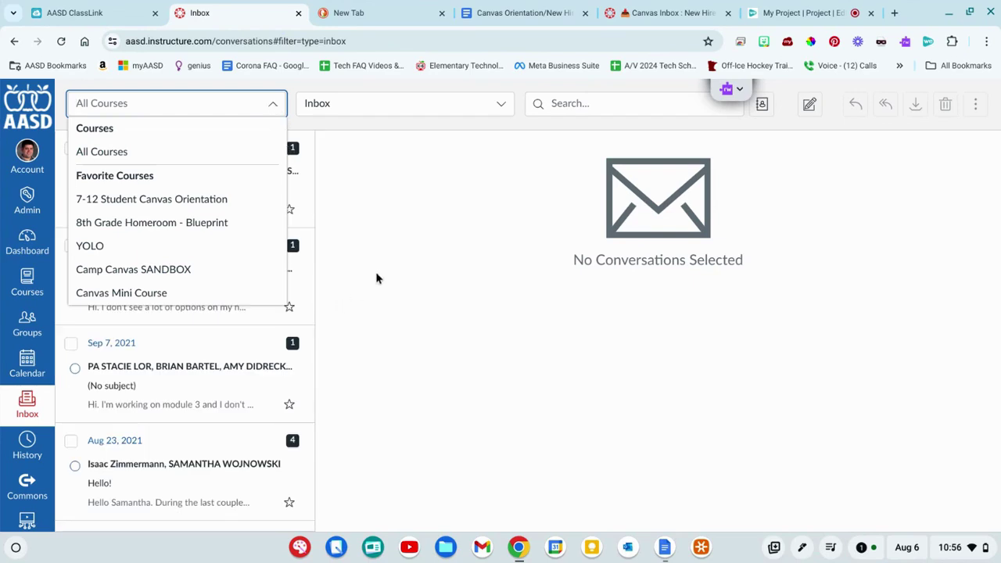
click(348, 270)
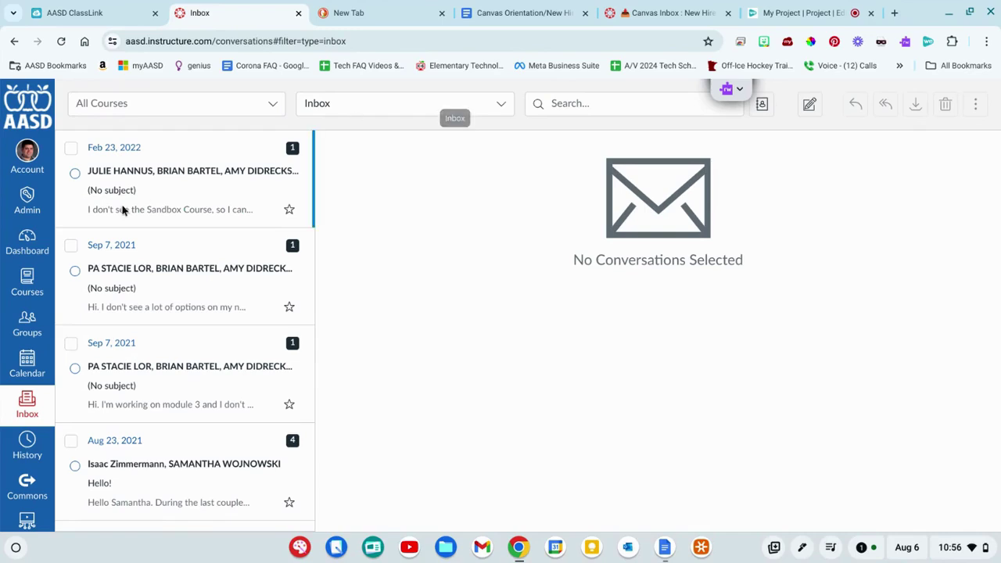
click(469, 108)
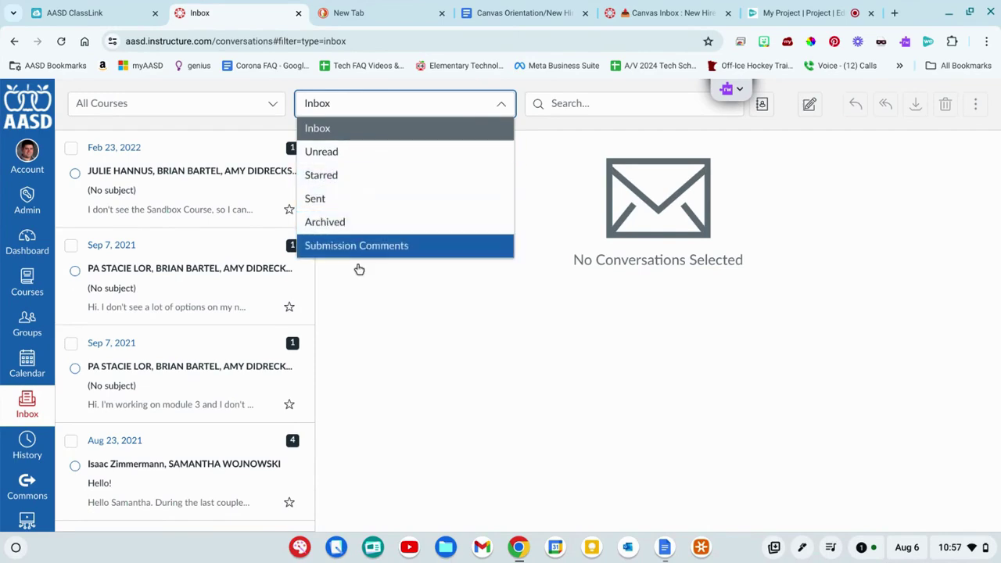
click(440, 328)
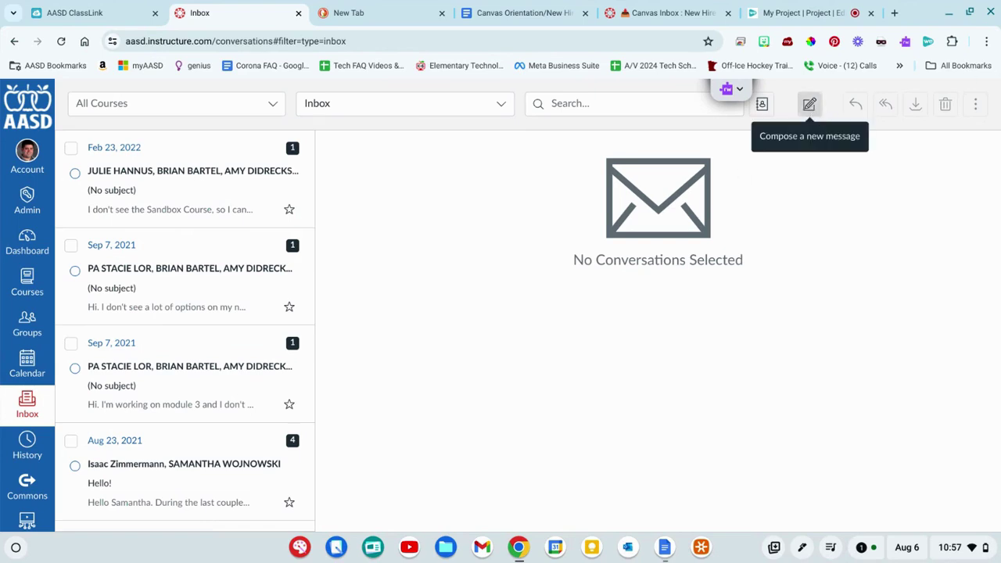
Start a new message, set its course to Camp Canvas SANDBOX, then clear it
click(810, 104)
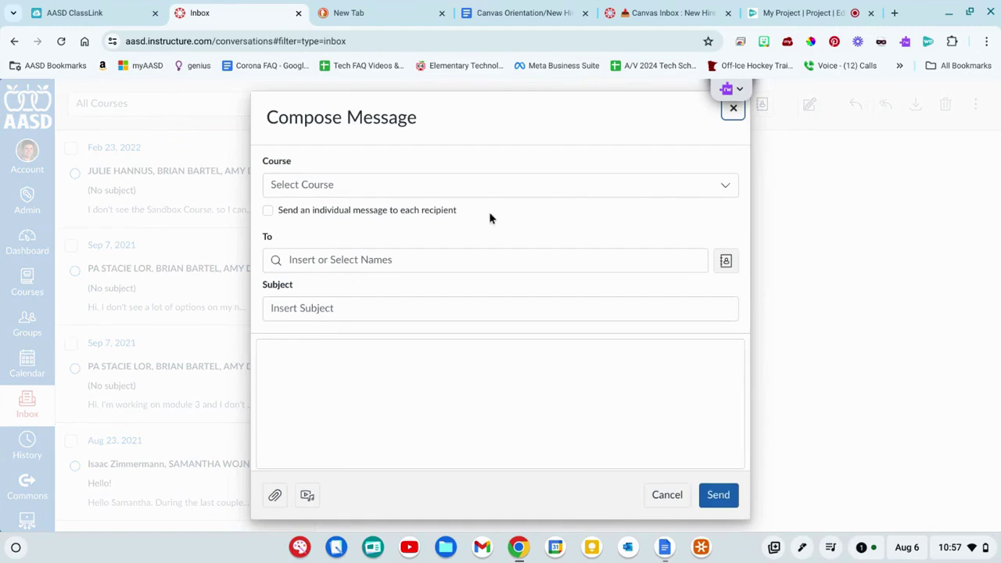
click(457, 188)
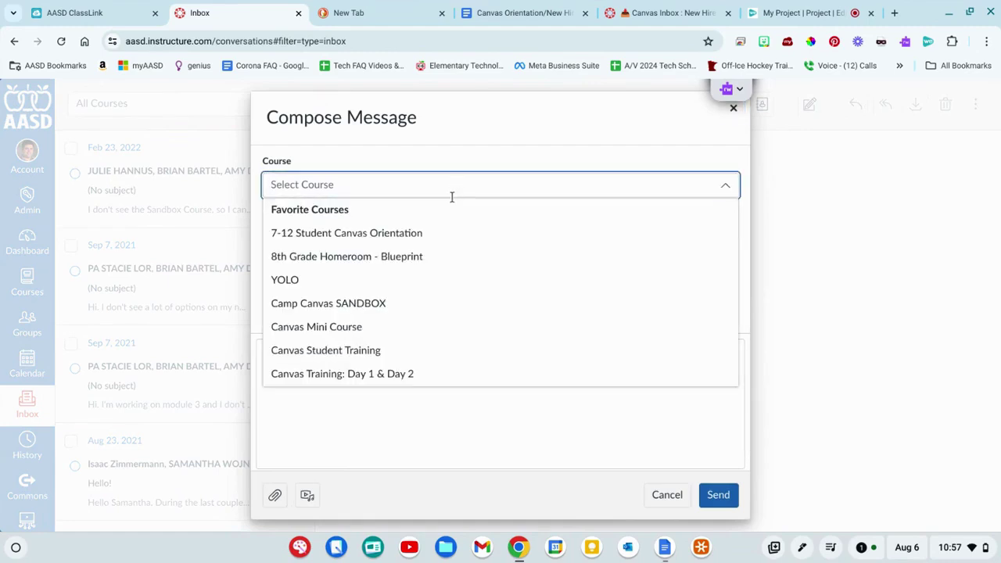
click(380, 304)
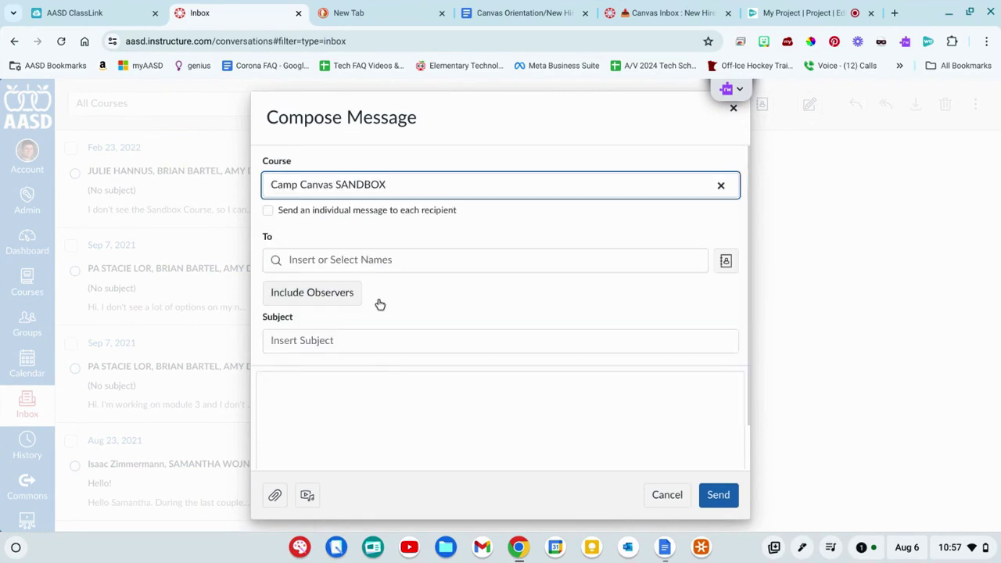
click(721, 186)
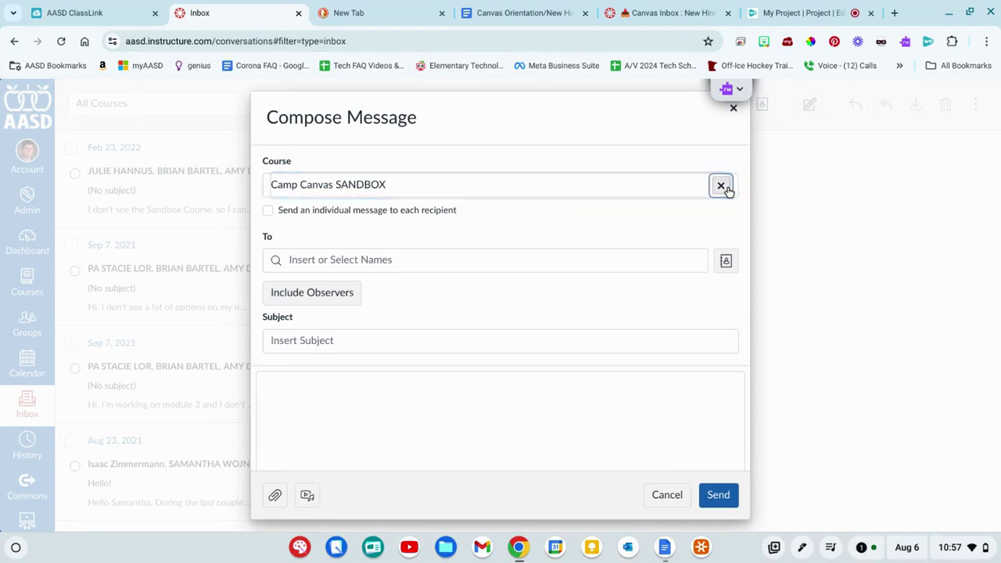
click(593, 141)
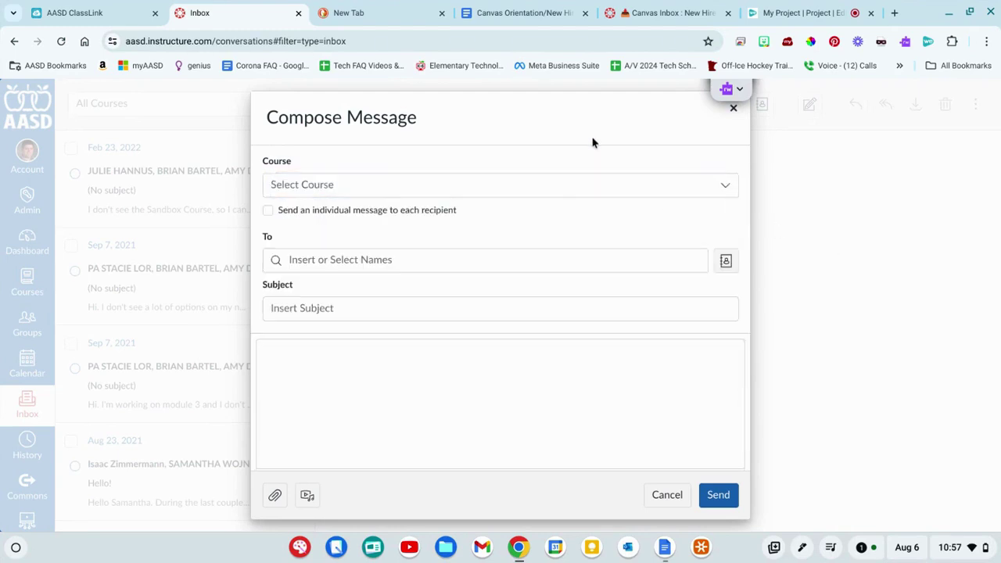
Search part of the recipient's surname and add the matching person to the To field
click(385, 273)
text(schra)
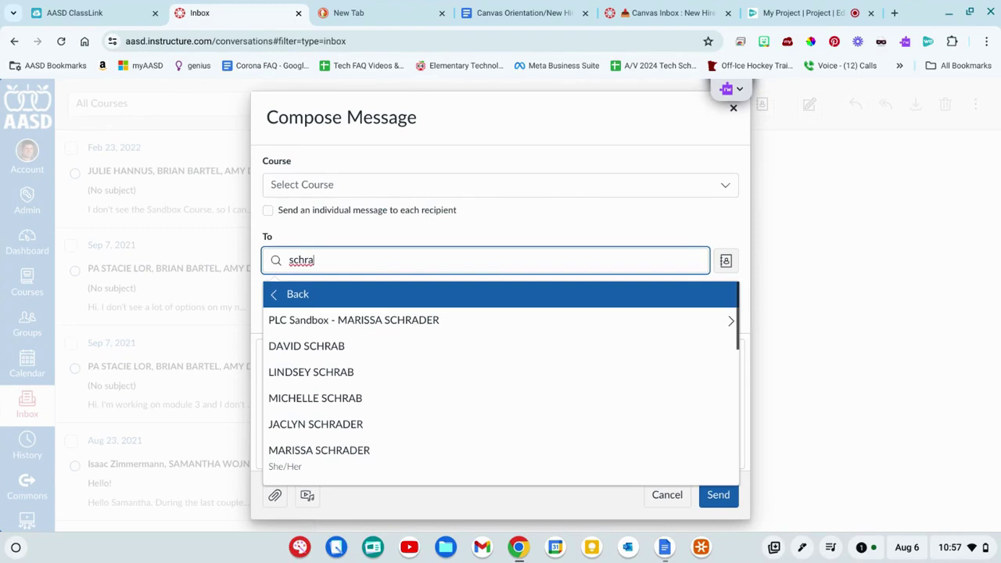
click(362, 462)
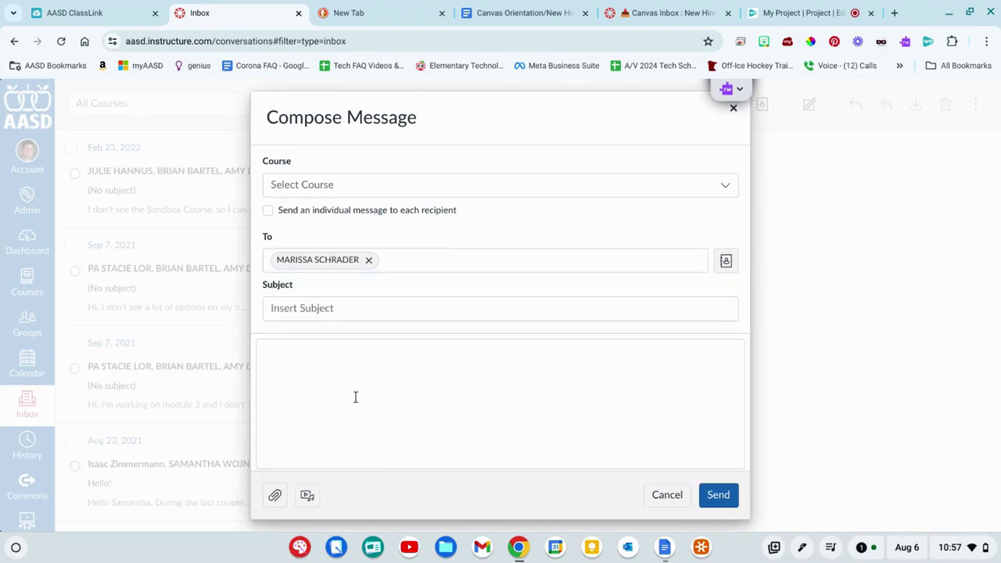
Remove the added recipient and choose JMMS Staff as the message course
click(368, 261)
click(359, 193)
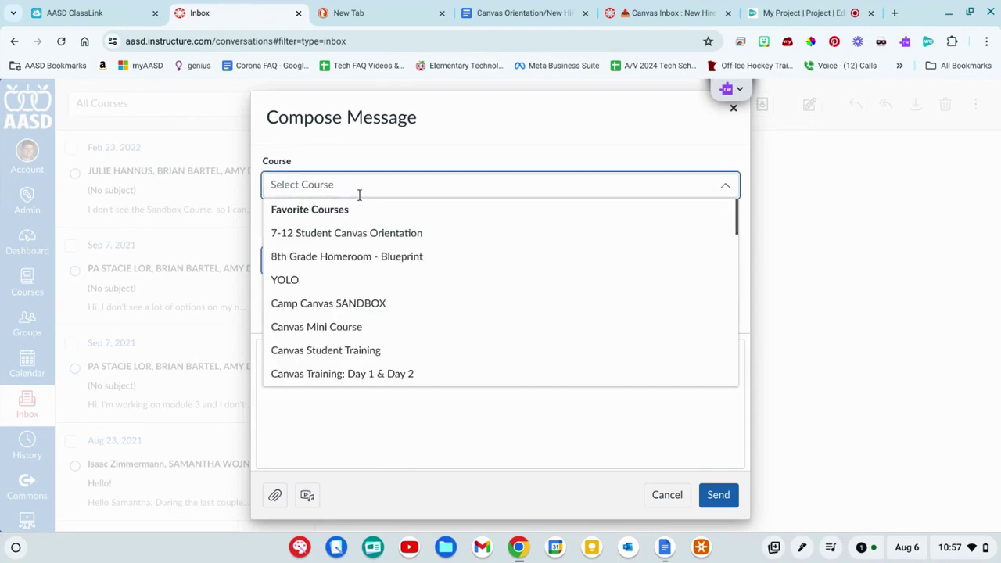
scroll(331, 288, down, 3)
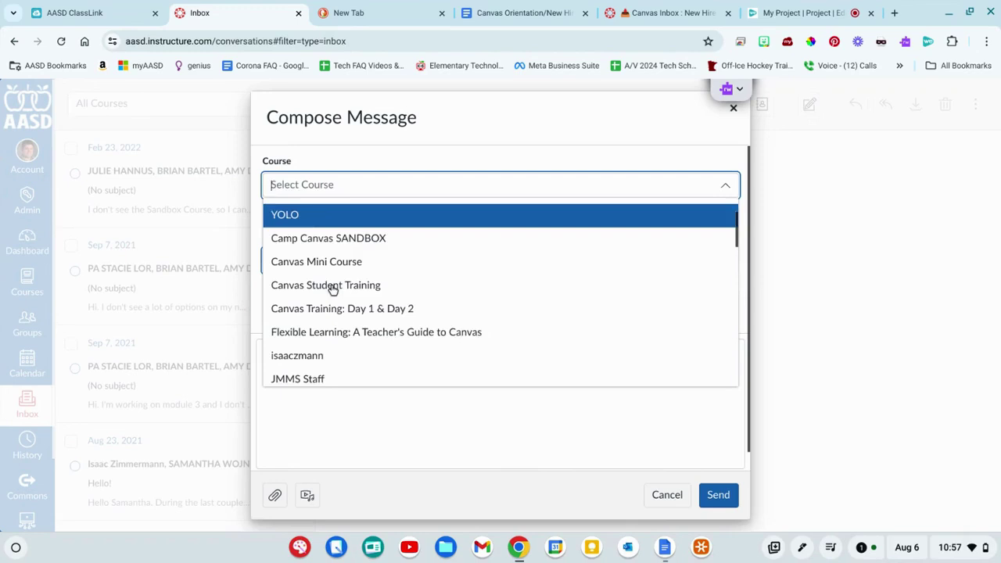
click(318, 324)
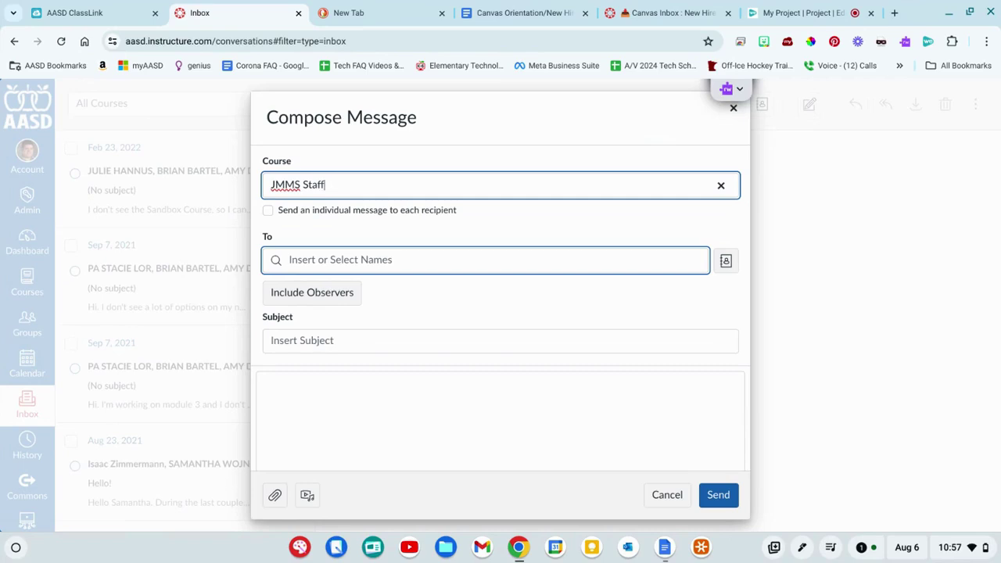
Show the JMMS Staff recipient groups and browse its Students list
click(469, 268)
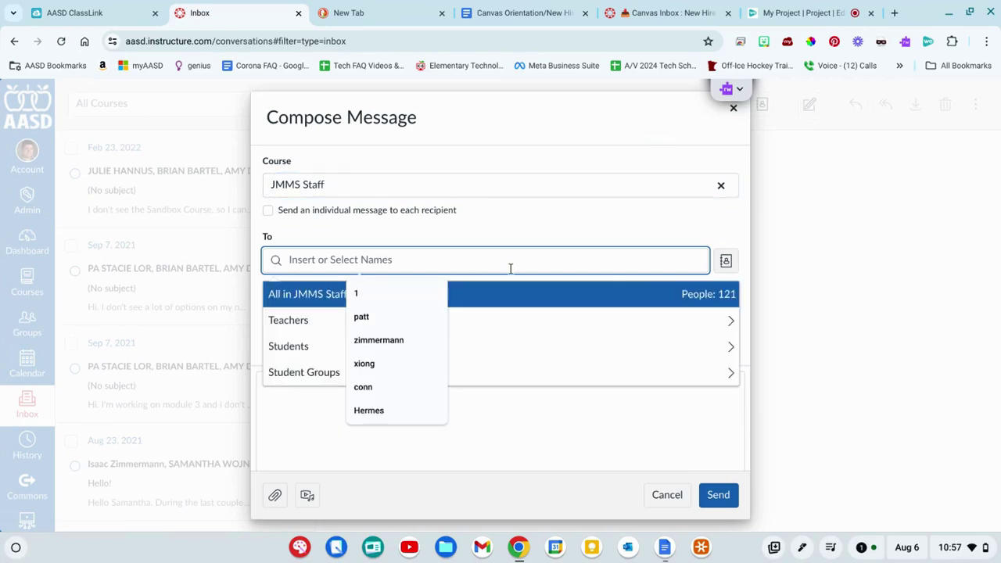
key(Escape)
key(Escape)
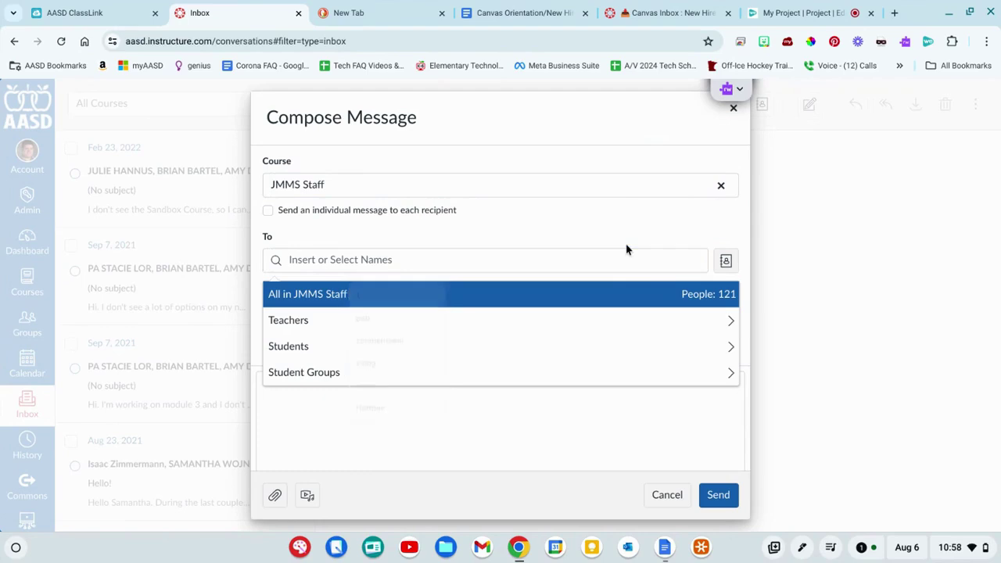
click(683, 268)
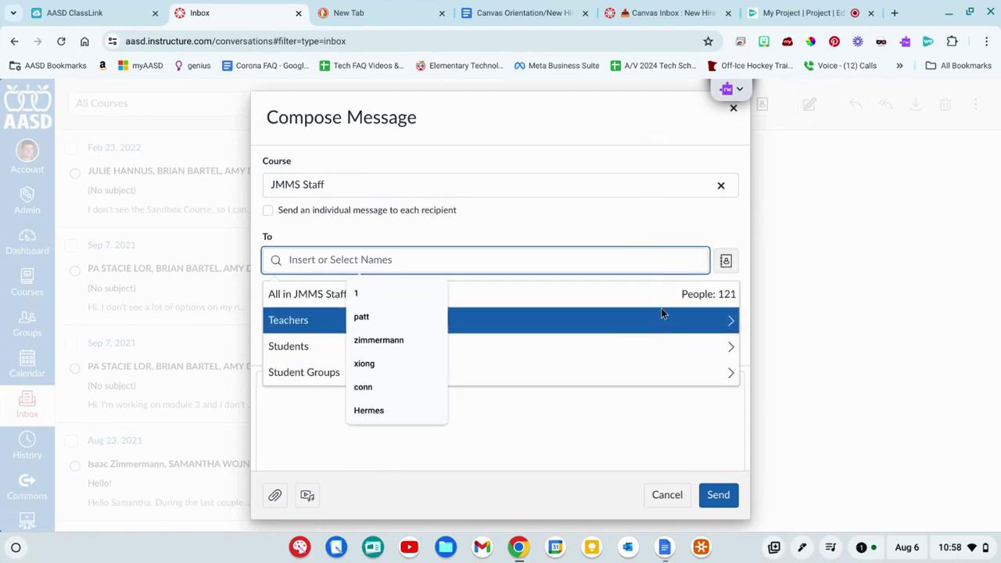
key(Escape)
key(Escape)
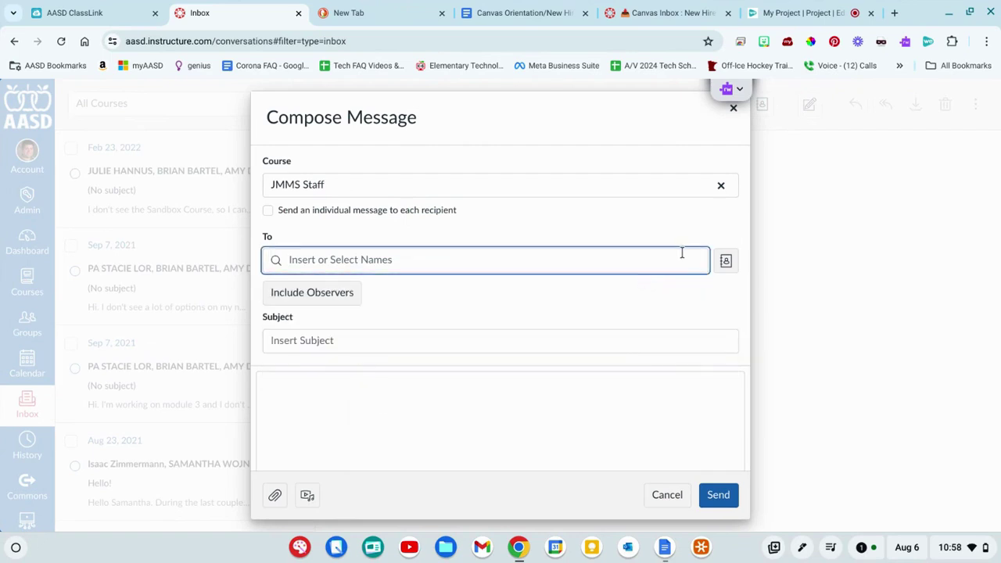
click(689, 252)
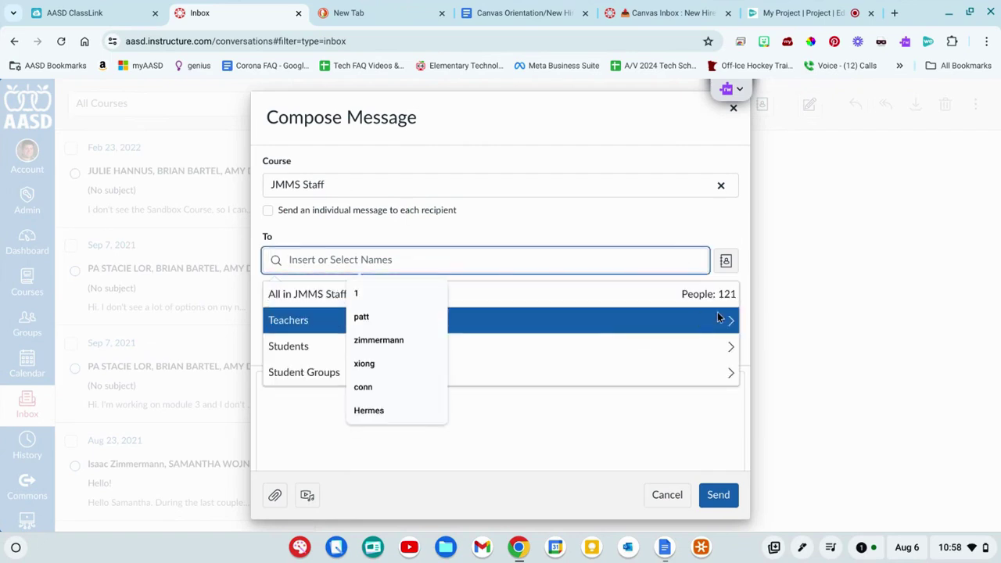
click(718, 346)
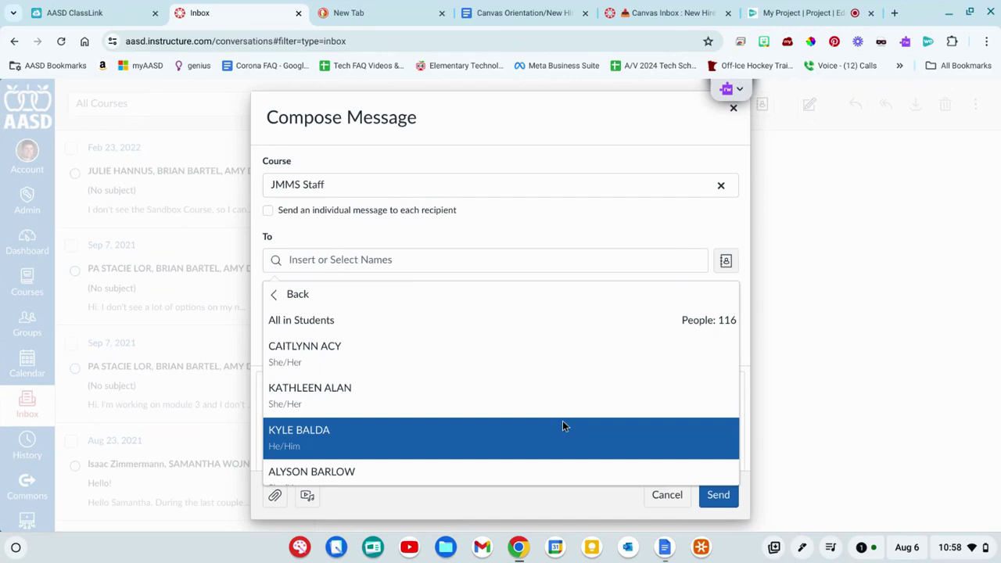
Add three students from the list as message recipients
click(562, 425)
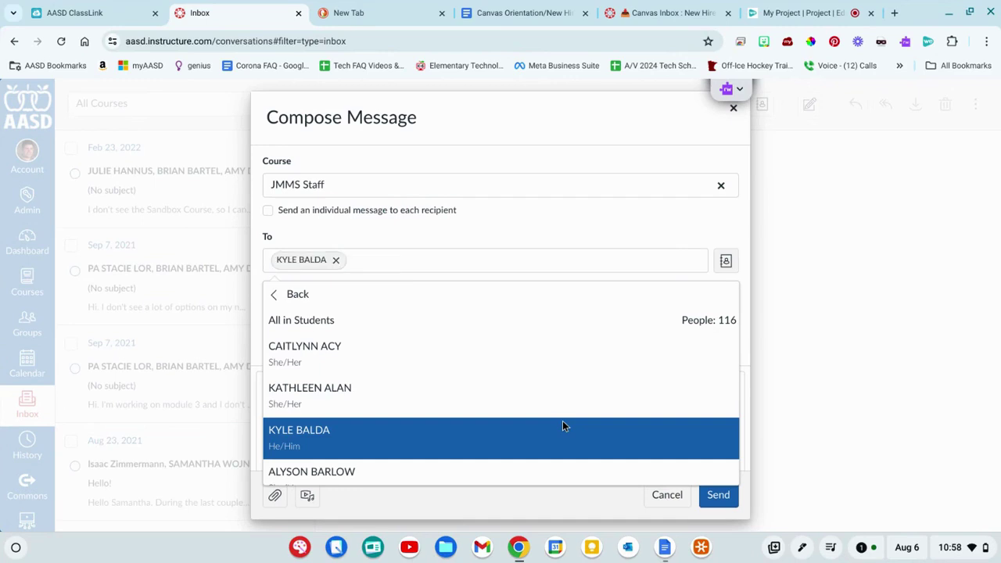
click(552, 359)
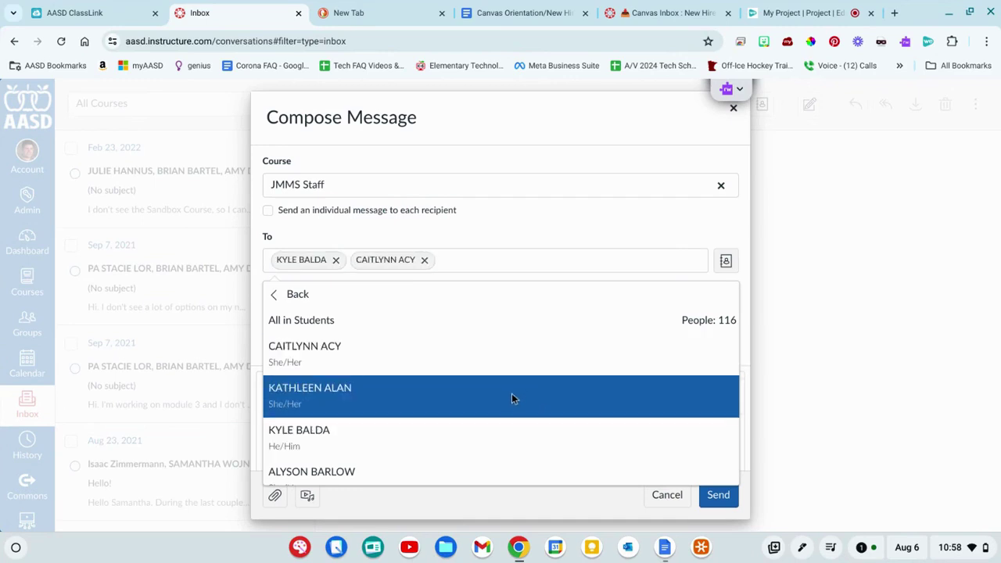
scroll(488, 417, down, 1)
click(470, 427)
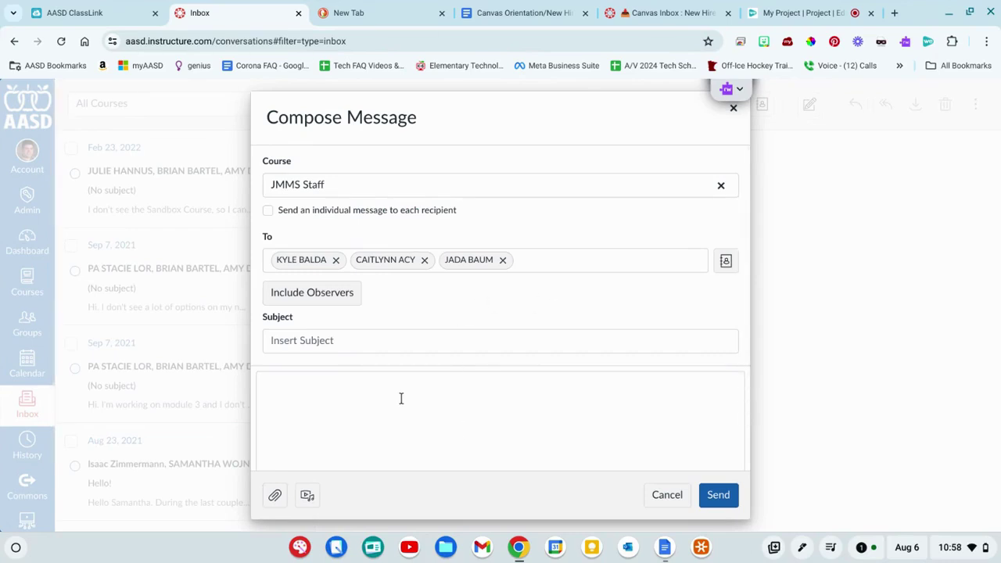
Enter subject 'Welcome Back' and body 'Welcome back to the school year I look forward to working with you this year.'
click(398, 351)
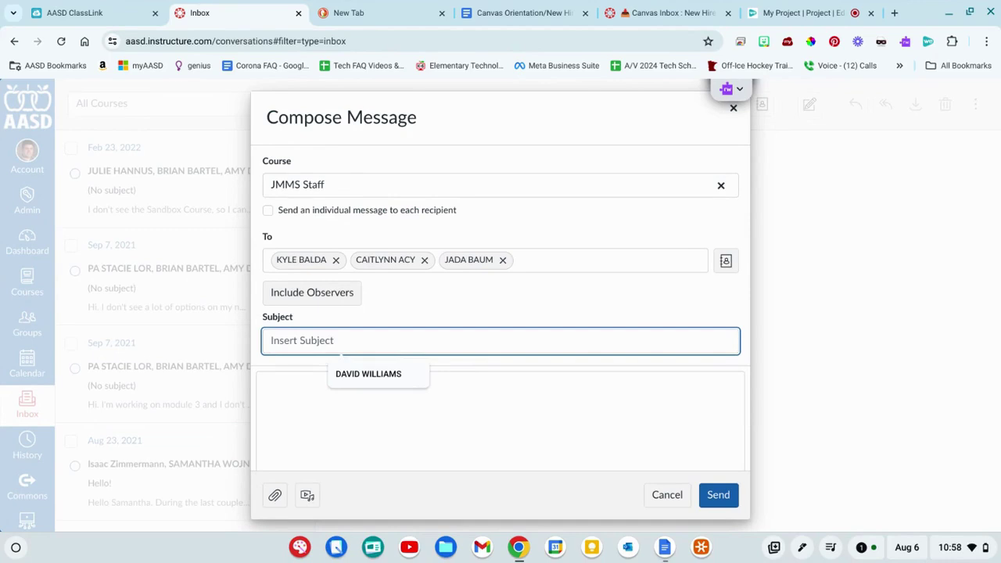
text(Welcome Ba)
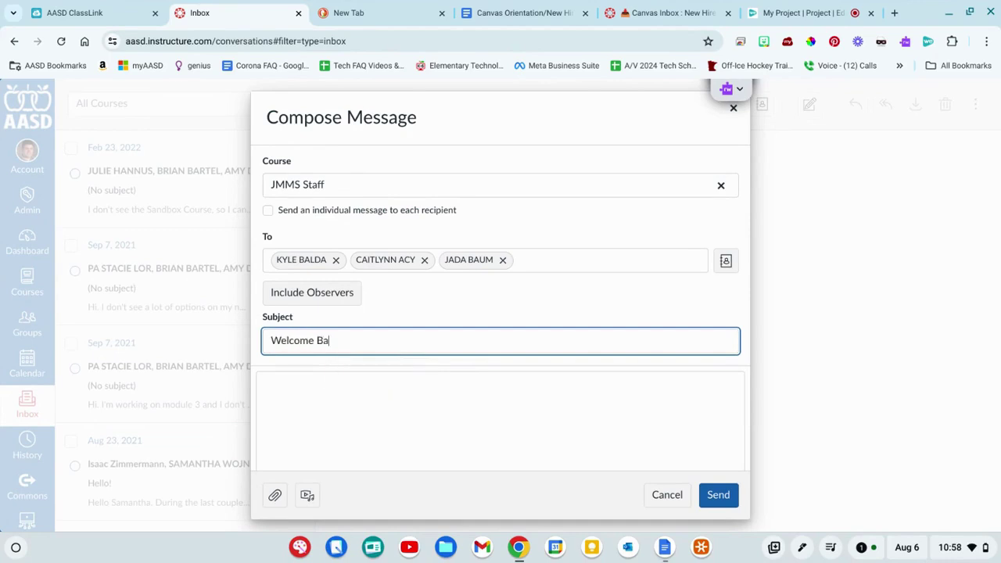
text(ck)
click(353, 400)
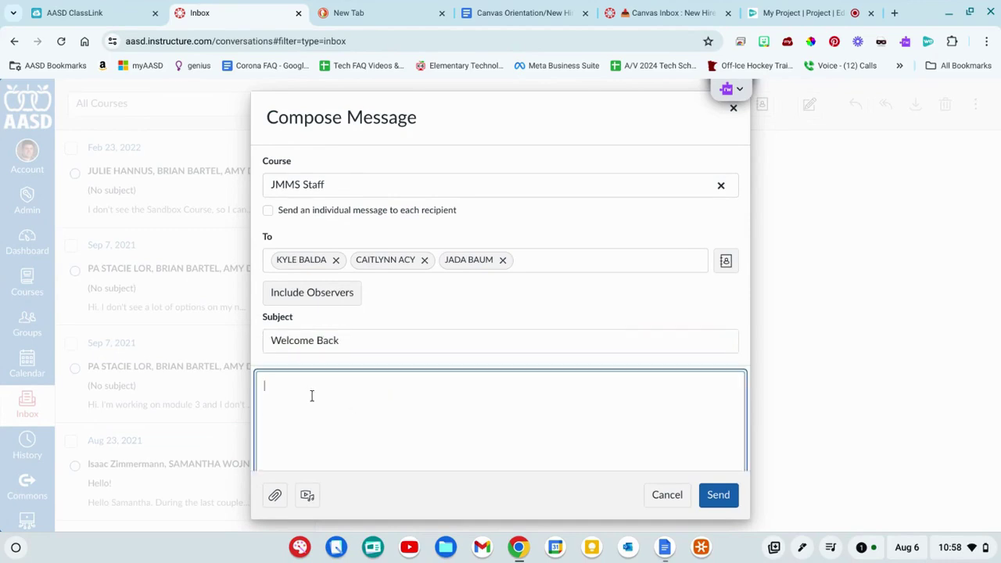
text(Welcome back to the school year I look forward to working with you this)
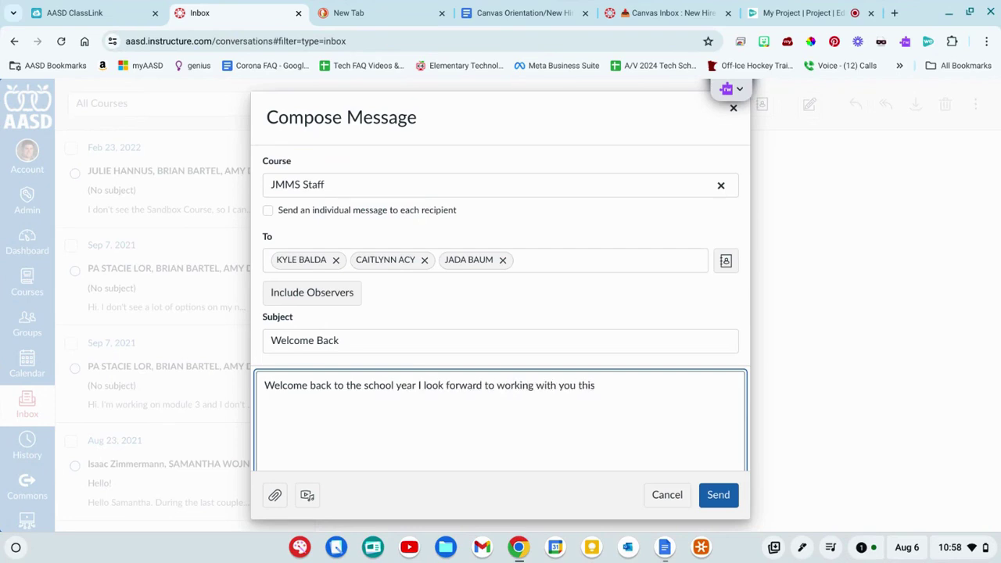
text( year.)
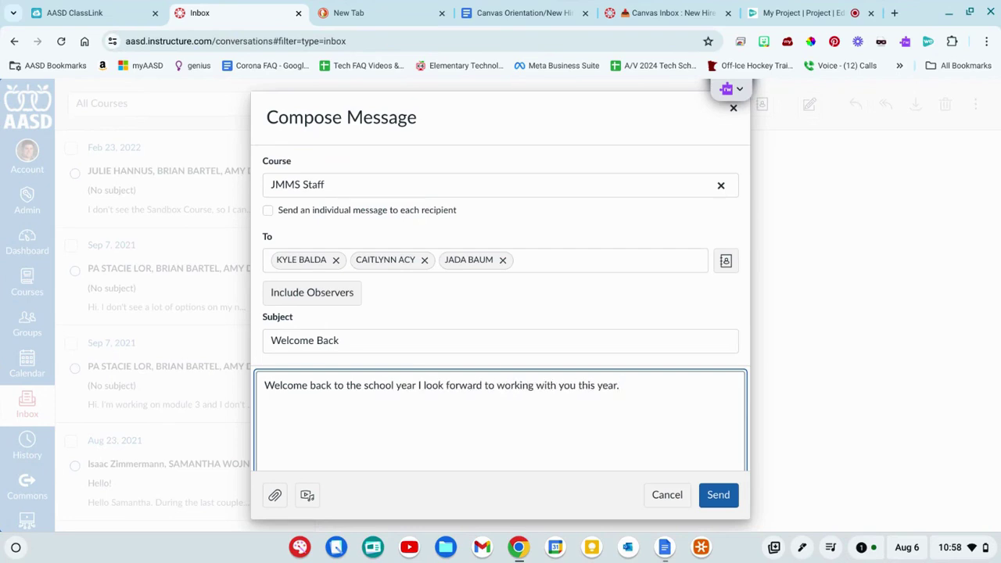
Attach the image IMG_2748.JPG from My Drive to the message
click(274, 497)
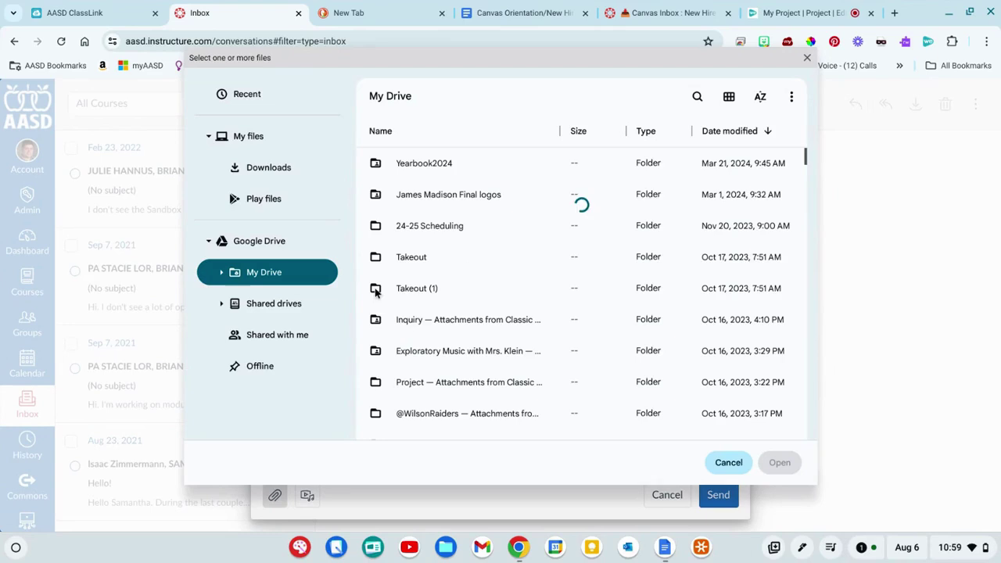
scroll(409, 284, down, 20)
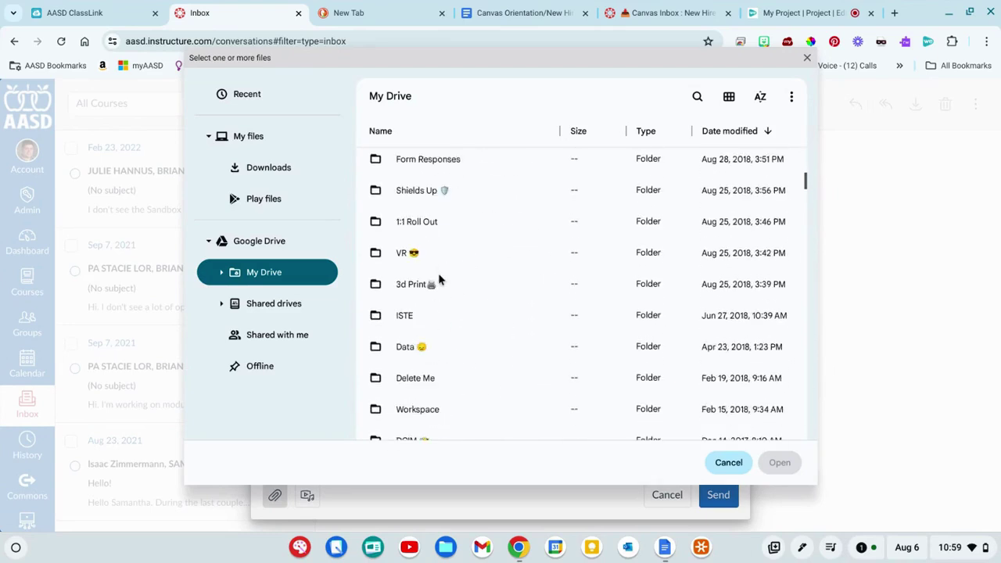
scroll(579, 298, down, 10)
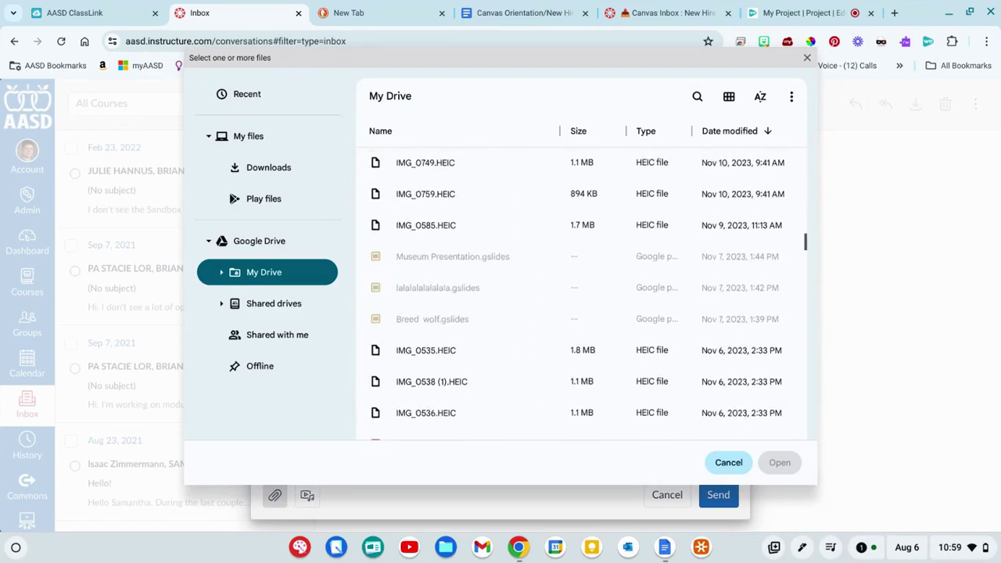
scroll(442, 245, up, 8)
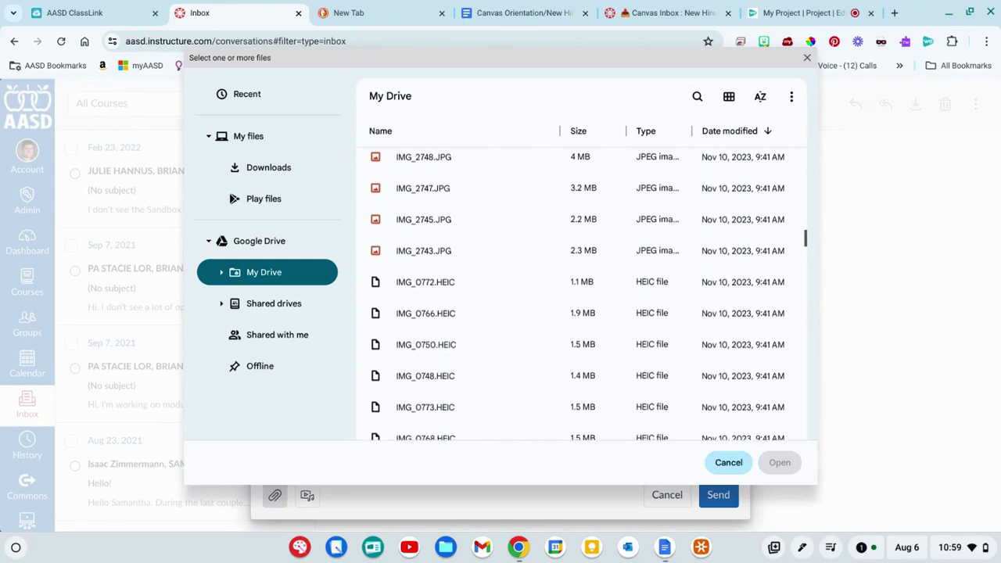
click(449, 165)
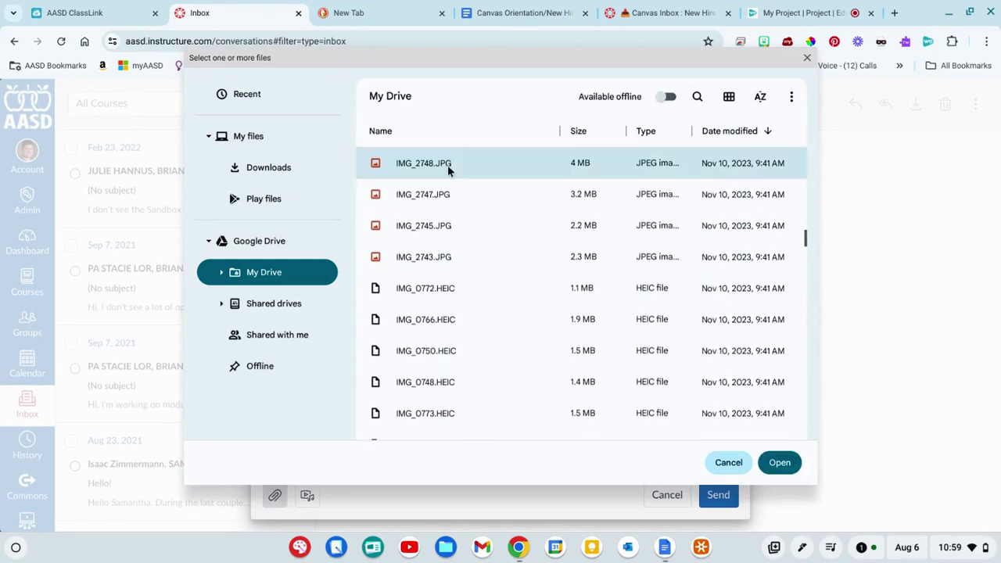
click(780, 463)
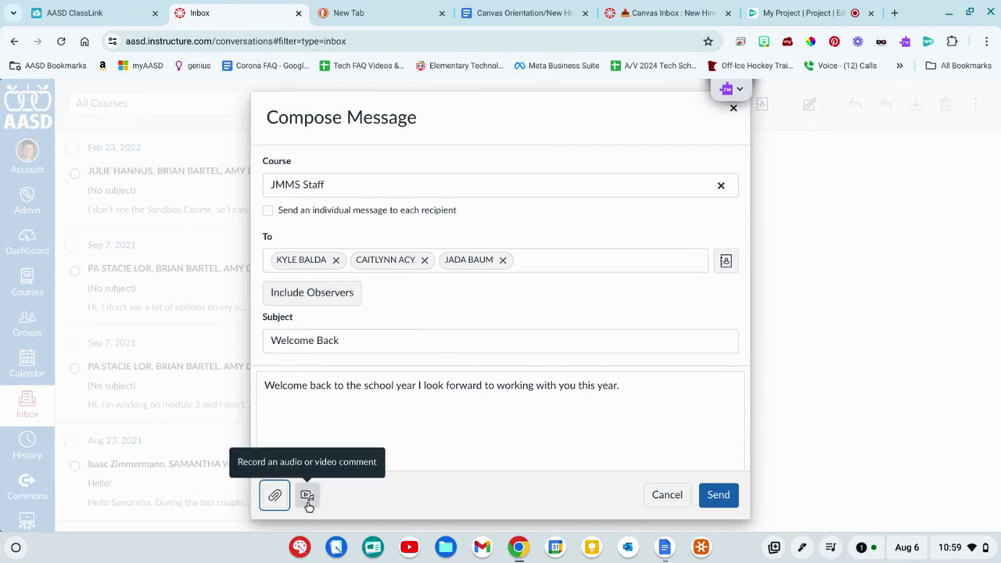
click(366, 386)
click(308, 496)
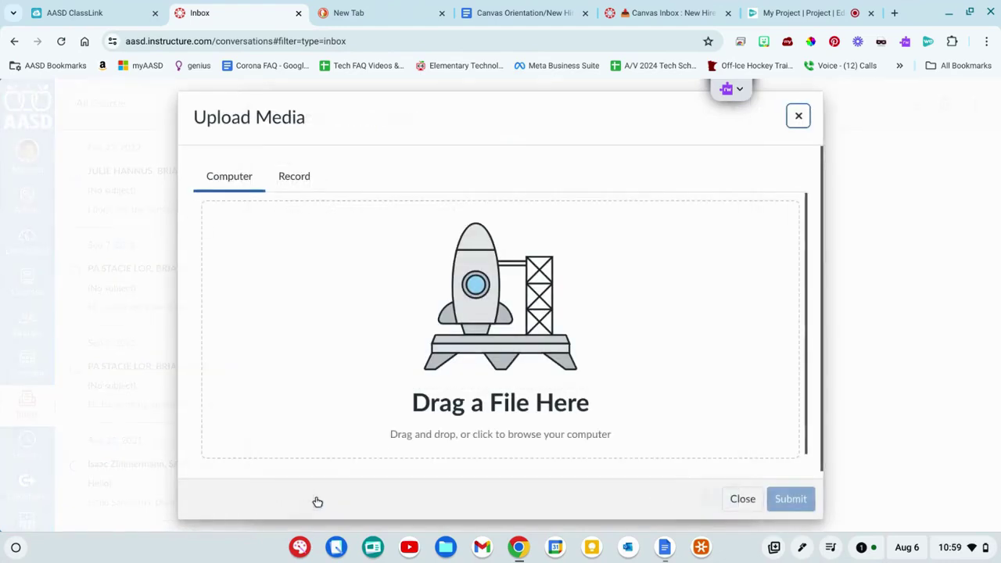
click(312, 184)
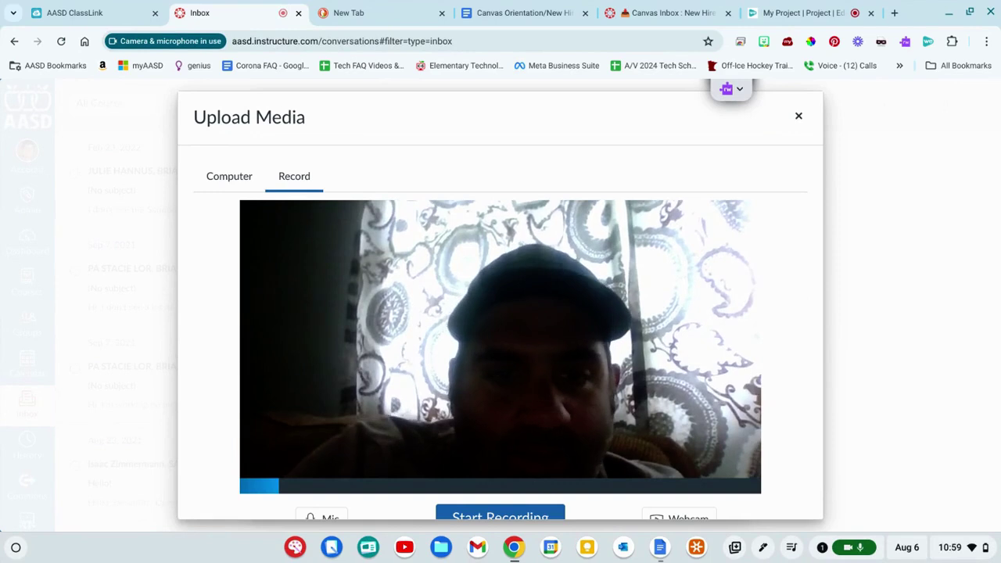
scroll(353, 262, down, 1)
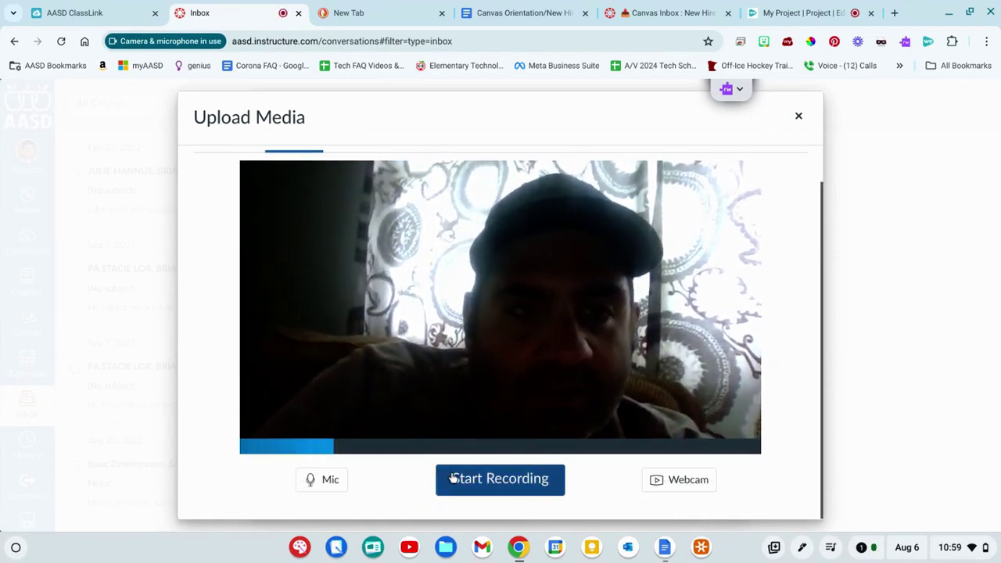
click(798, 117)
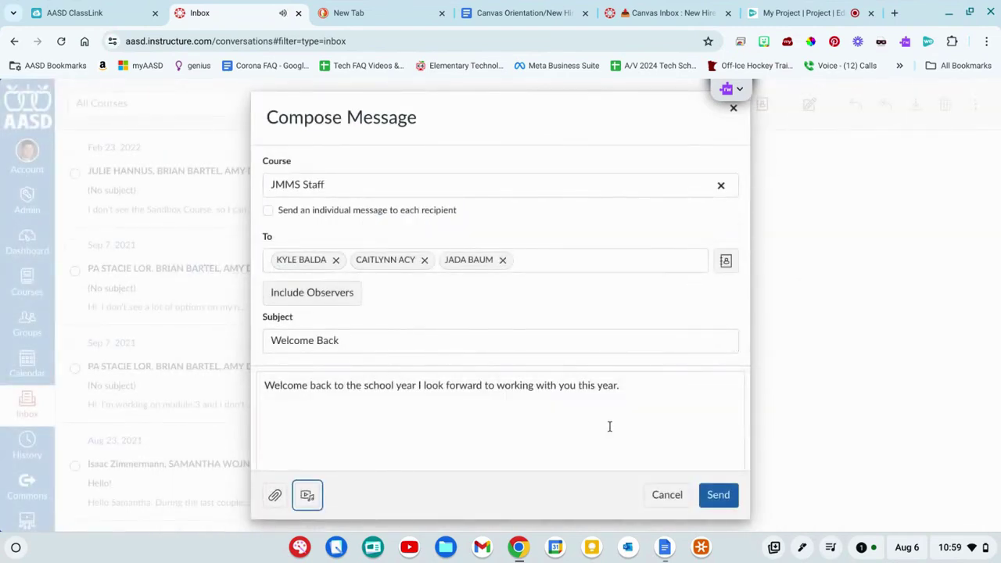
Remove two of the three recipients and send the Welcome Back message to the remaining student
click(425, 260)
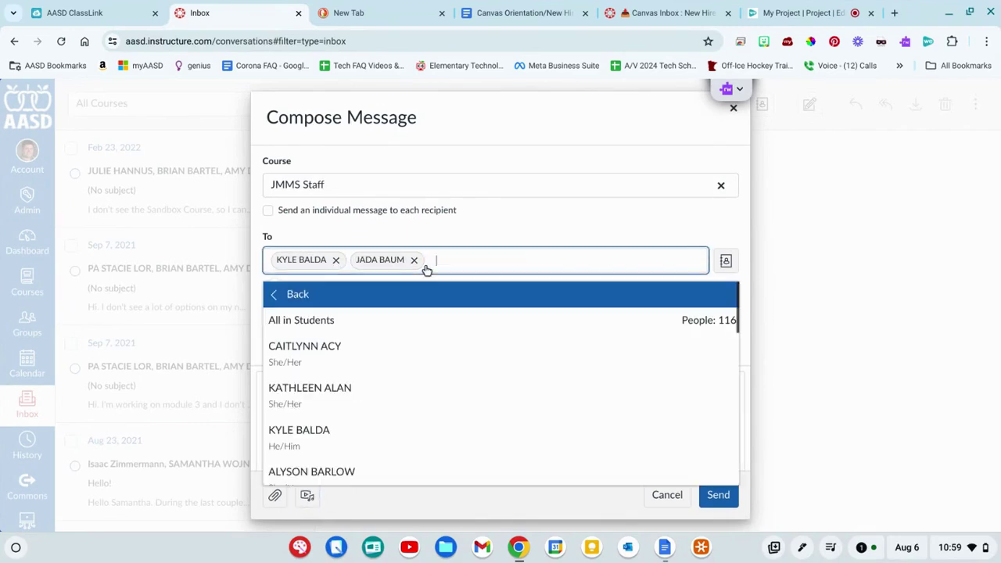
click(415, 261)
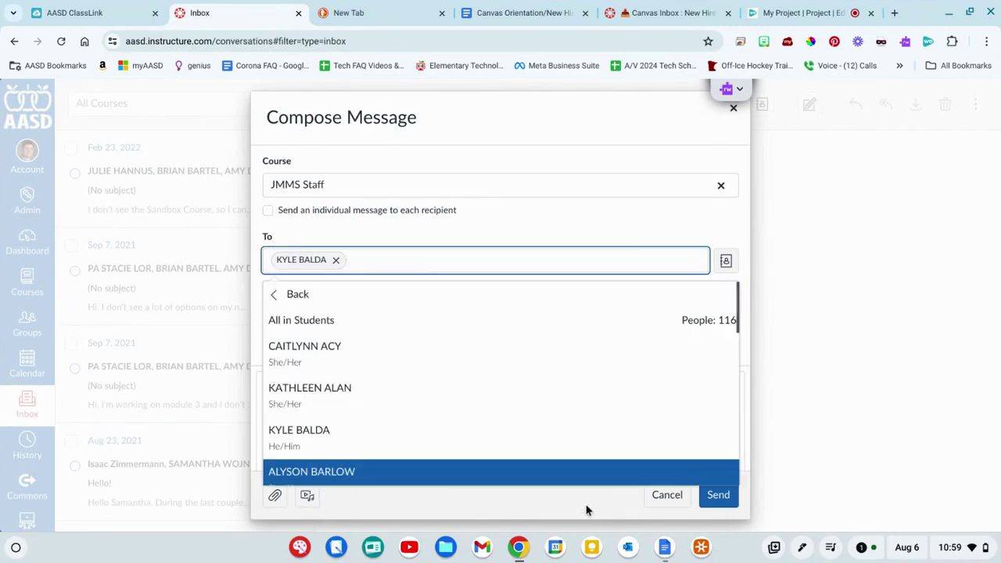
key(Escape)
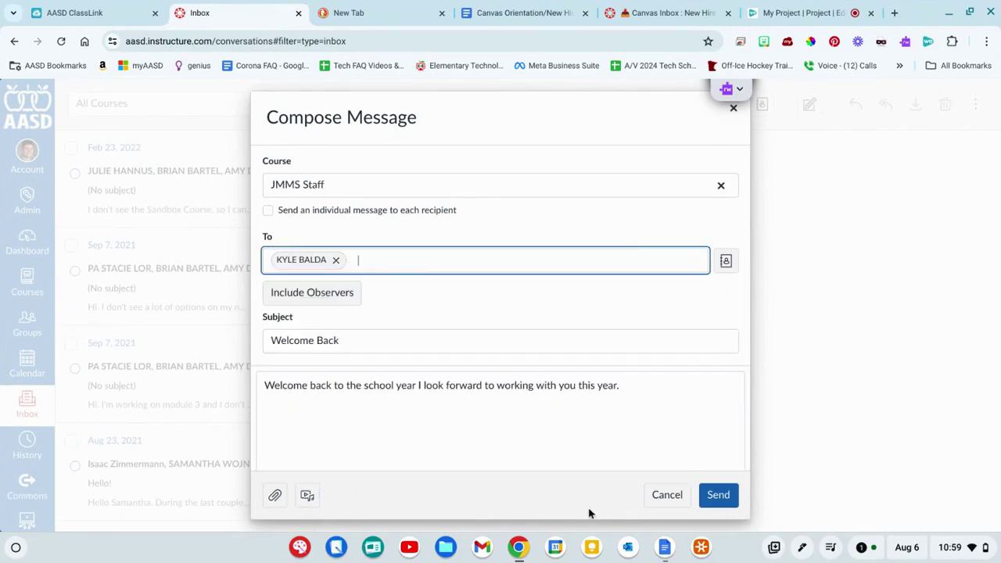
click(718, 495)
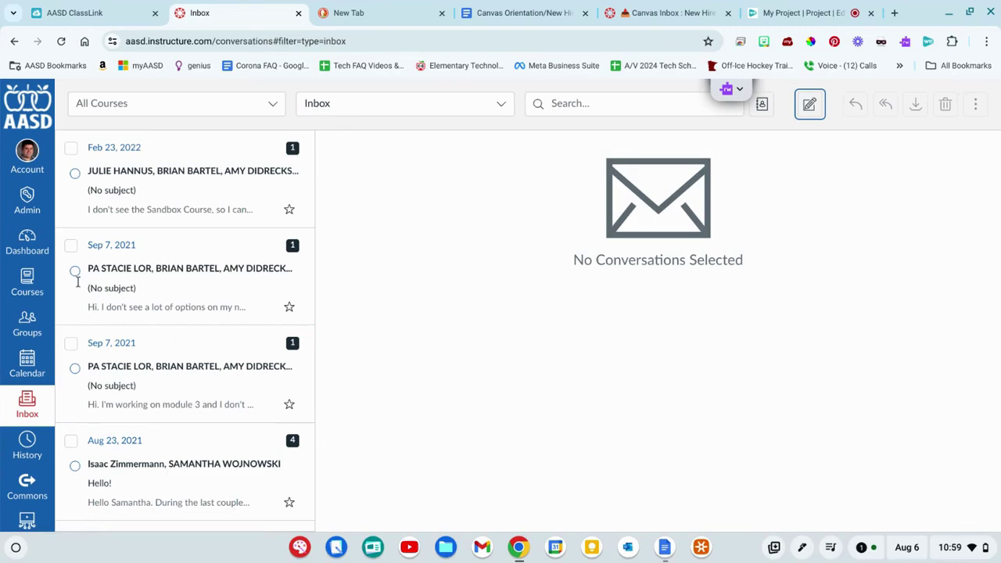
Go to the Dashboard, open the YOLO course, and view its Grades page
click(29, 255)
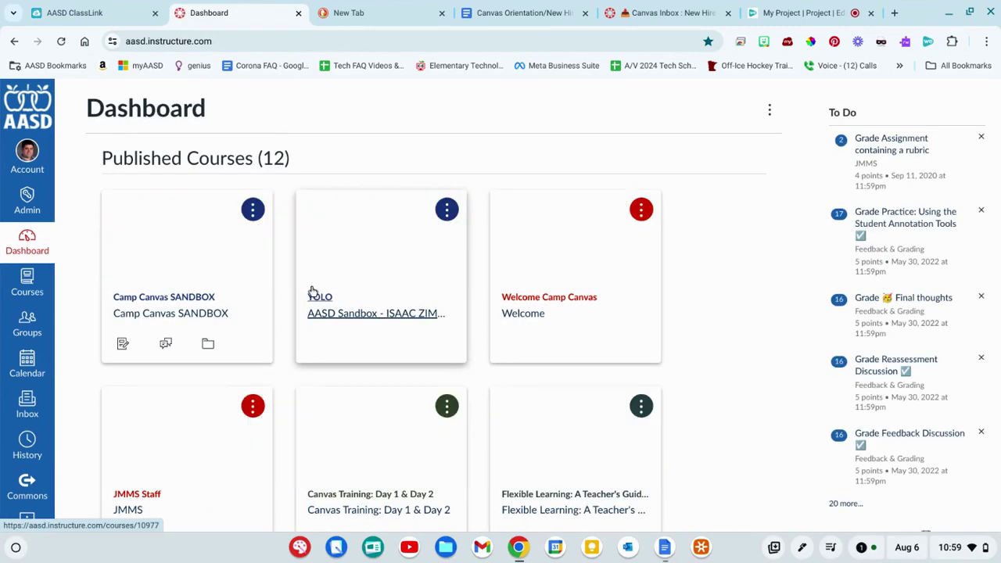
click(316, 306)
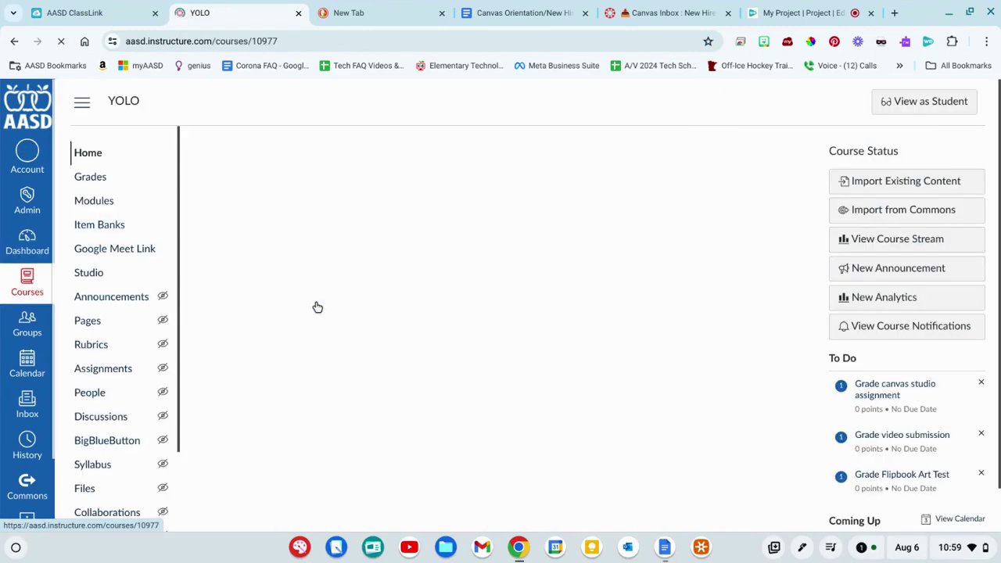
click(94, 179)
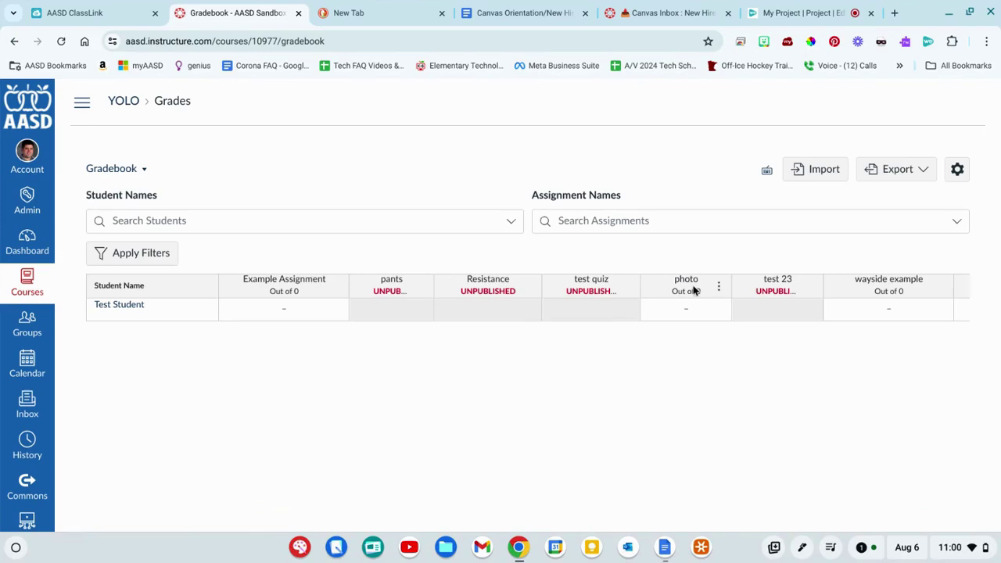
Message photo-assignment students who have not yet submitted, skipping excused students
click(720, 287)
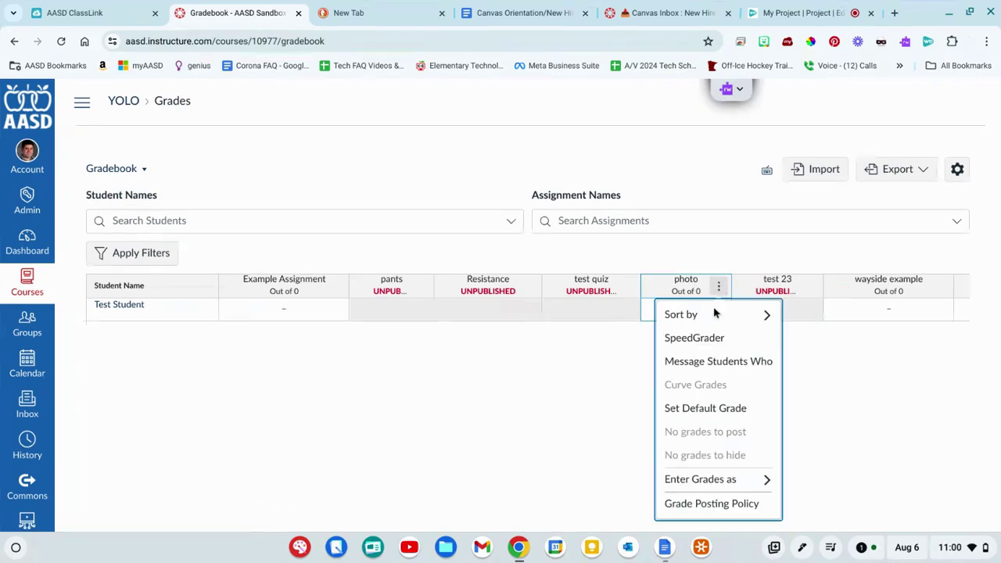
mouse_move(708, 314)
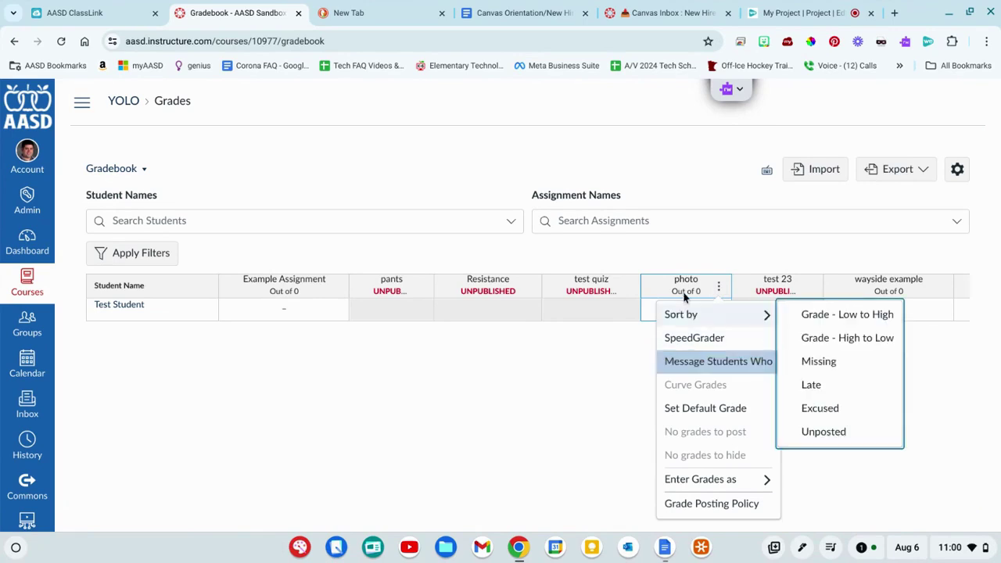
click(704, 362)
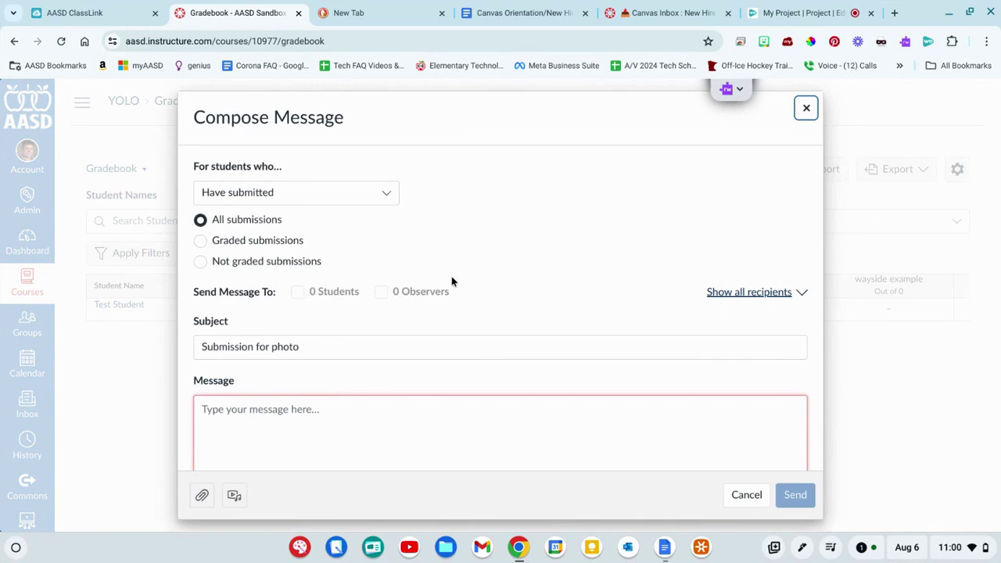
click(315, 201)
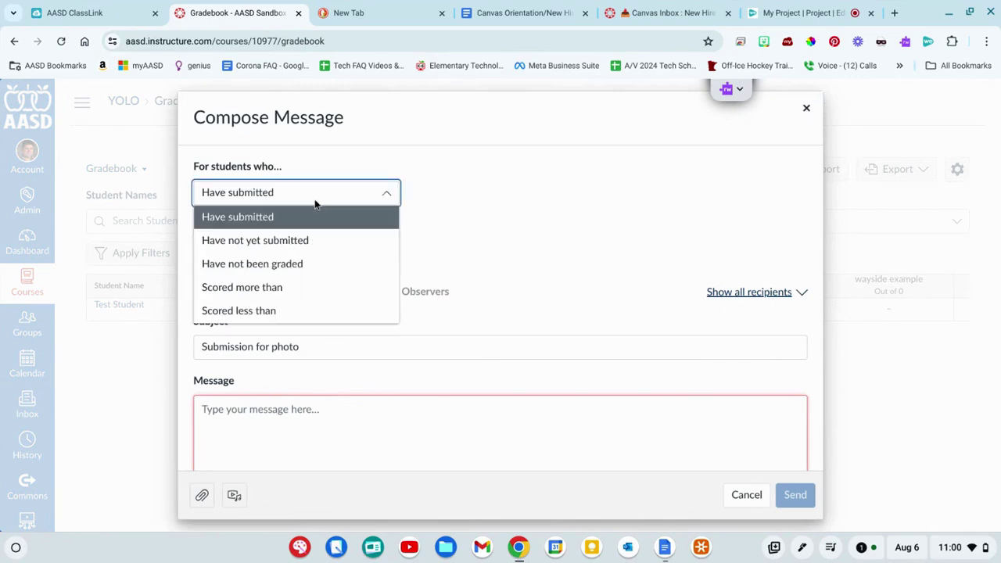
click(303, 241)
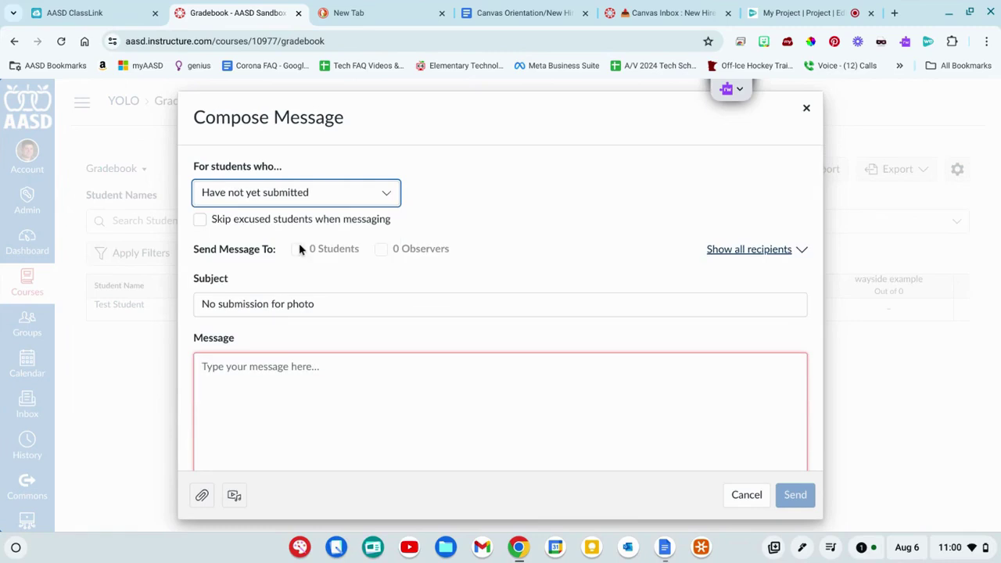
click(200, 220)
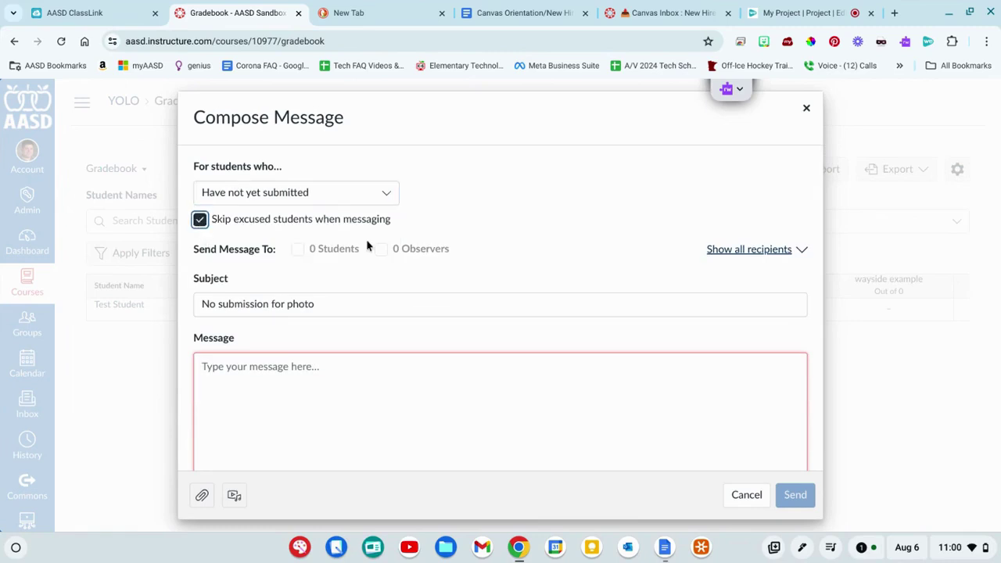
click(354, 411)
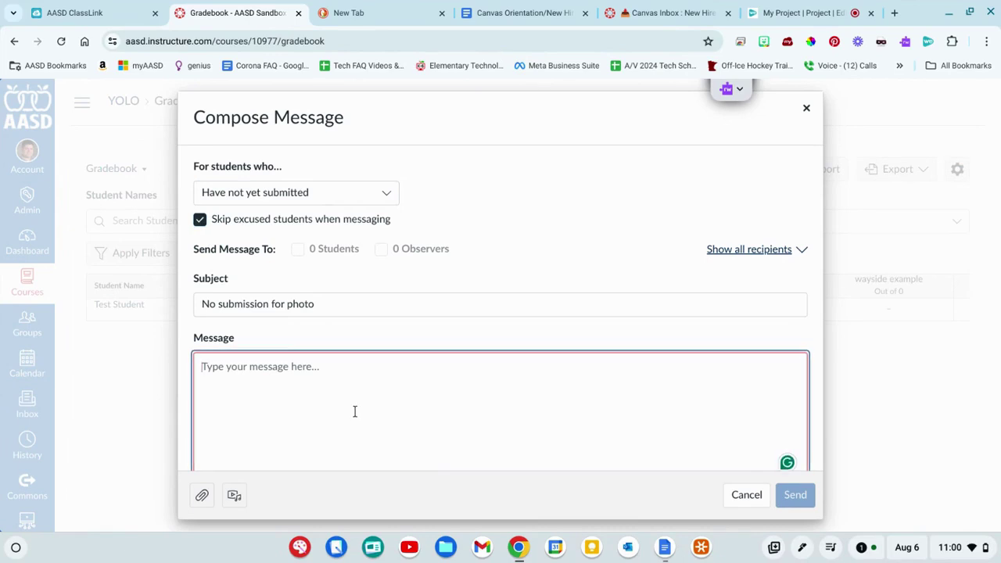